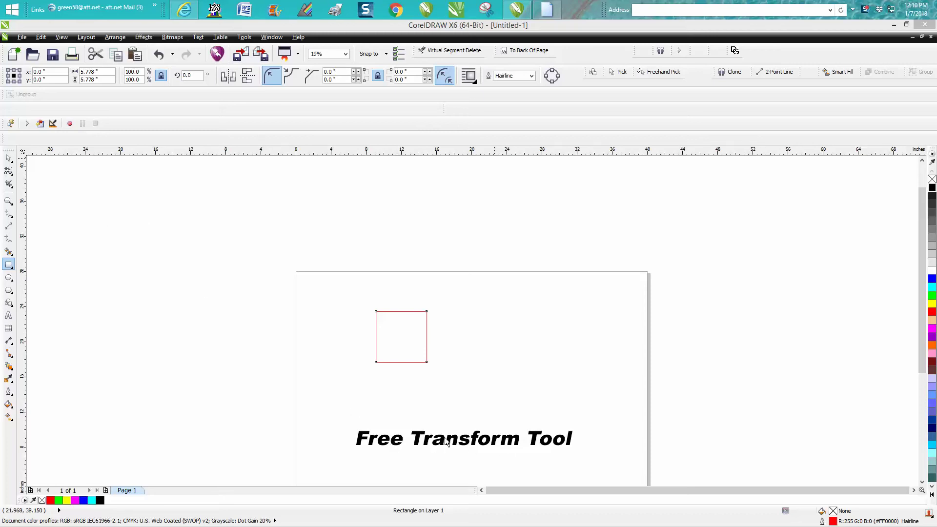
- Pick the Free Transform tool from the Shape tool flyout for the red square
{"action": "left_click", "coordinate": [13, 177]}
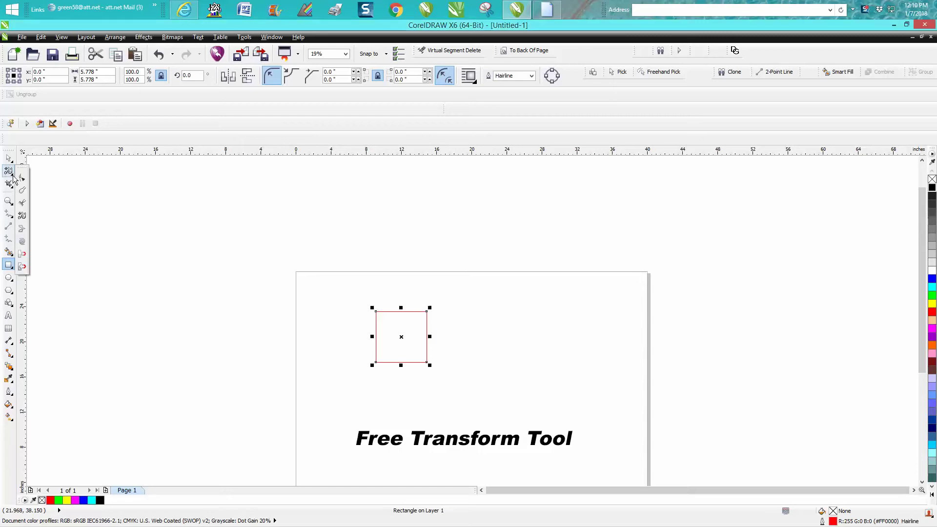
{"action": "left_click", "coordinate": [21, 174]}
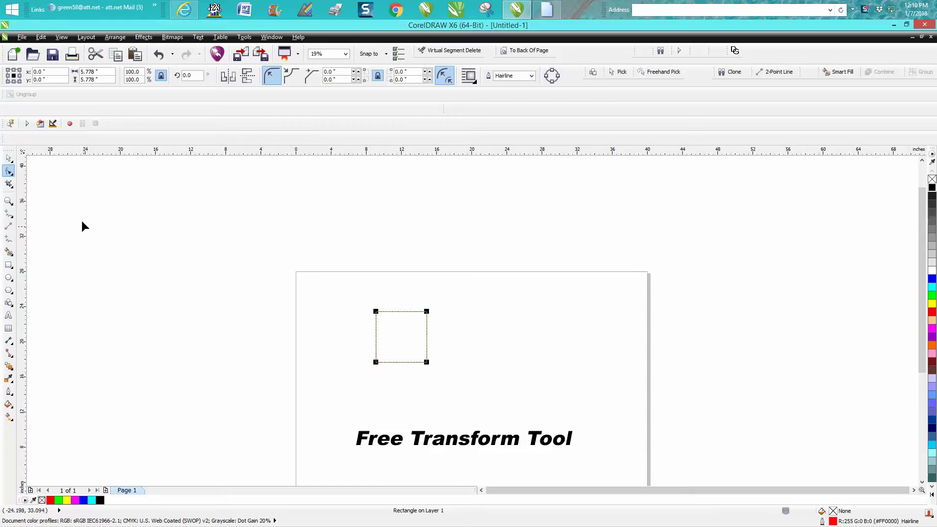
{"action": "left_click", "coordinate": [11, 185]}
{"action": "left_click", "coordinate": [11, 174]}
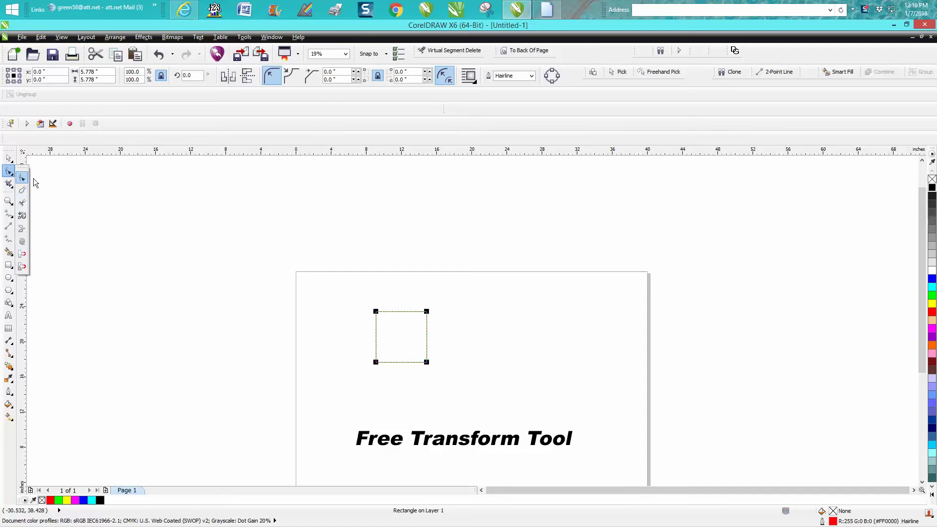
{"action": "left_click", "coordinate": [22, 216]}
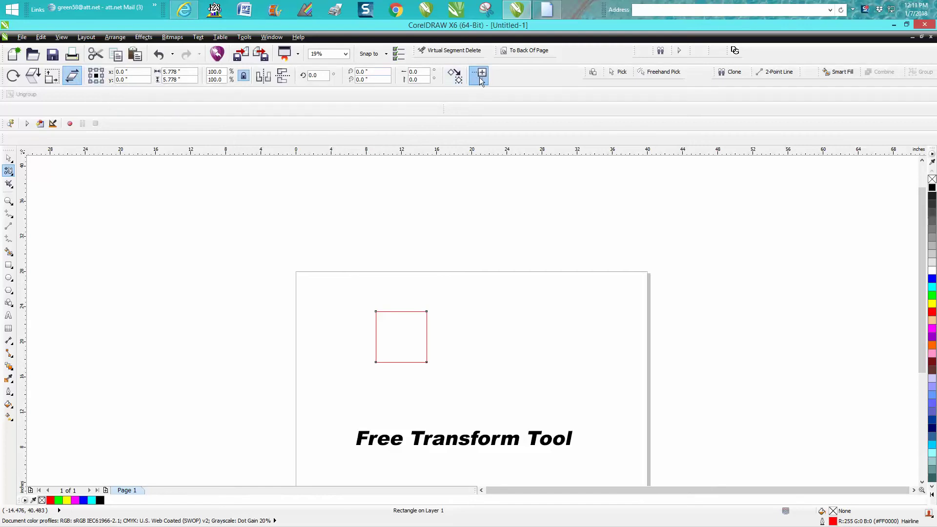
{"action": "left_click_drag", "start_coordinate": [405, 312], "coordinate": [381, 293]}
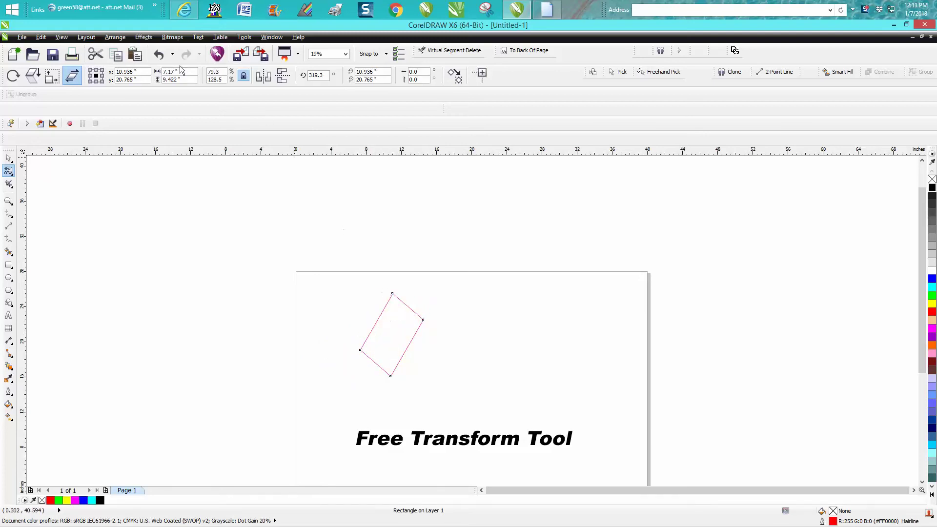
{"action": "left_click", "coordinate": [160, 56]}
{"action": "left_click", "coordinate": [161, 56]}
{"action": "left_click", "coordinate": [160, 57]}
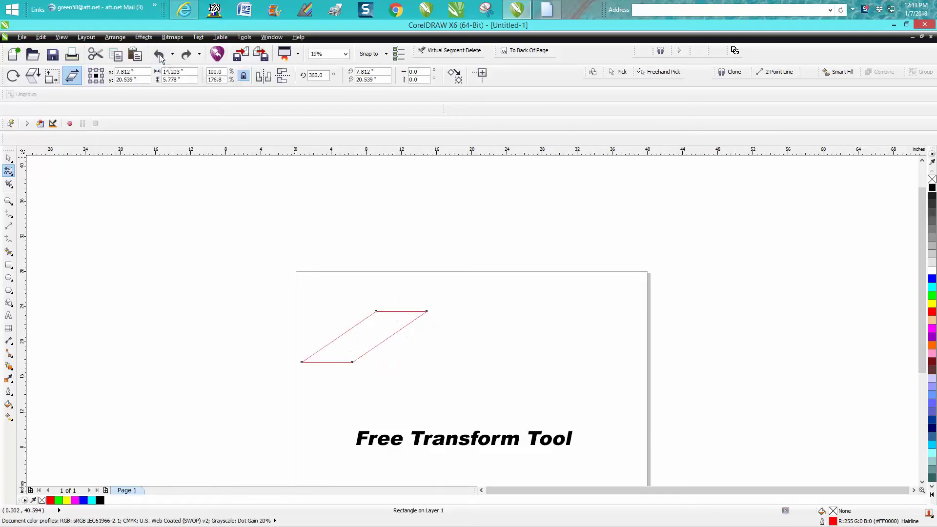
{"action": "left_click", "coordinate": [160, 56]}
{"action": "left_click", "coordinate": [481, 74]}
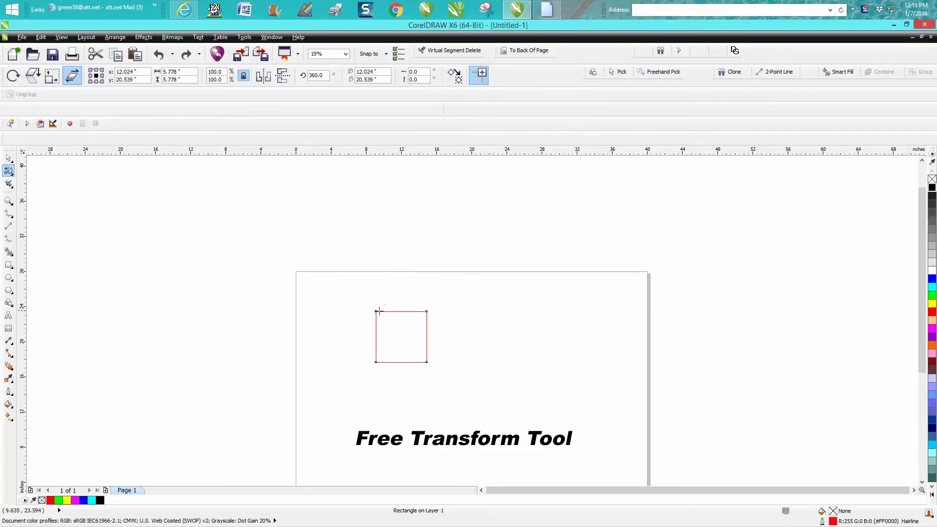
- Skew the square into a right-leaning parallelogram, trying and undoing a guideline rotation
{"action": "left_click_drag", "start_coordinate": [376, 312], "coordinate": [384, 311]}
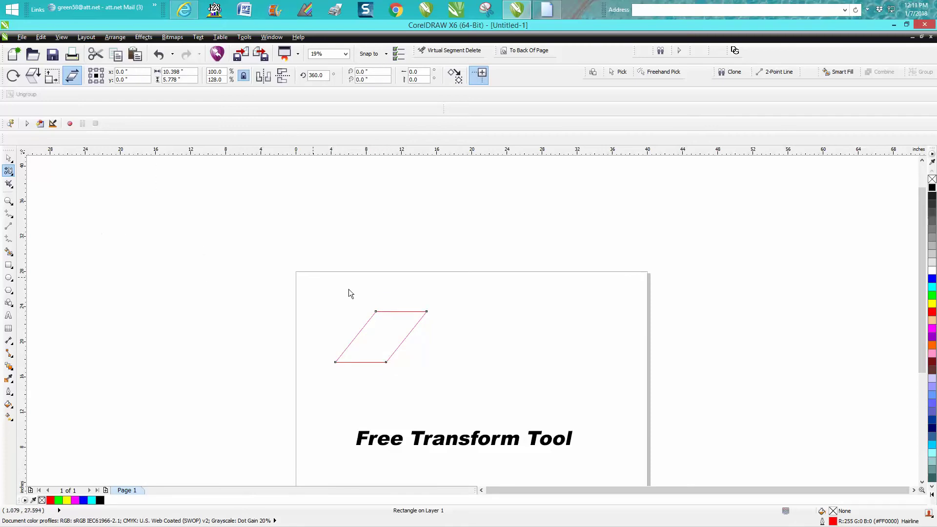
{"action": "left_click", "coordinate": [376, 314]}
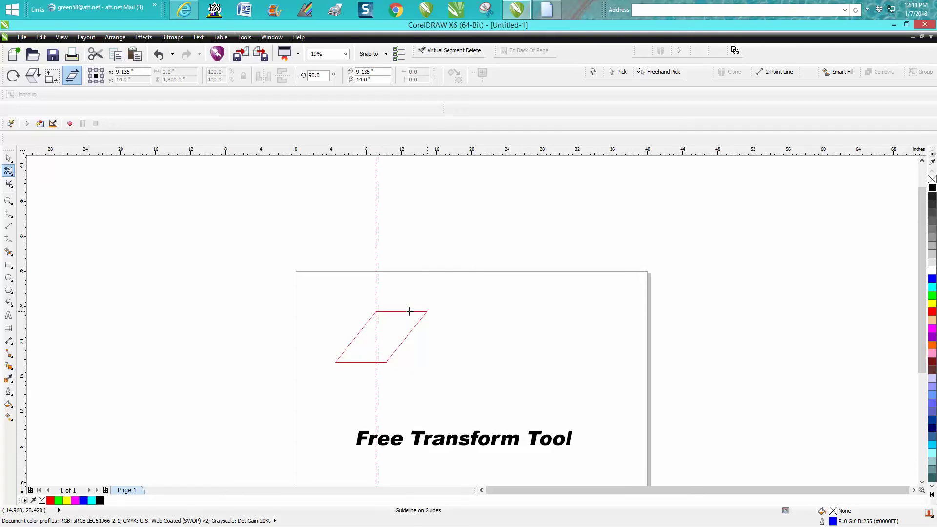
{"action": "left_click", "coordinate": [380, 310]}
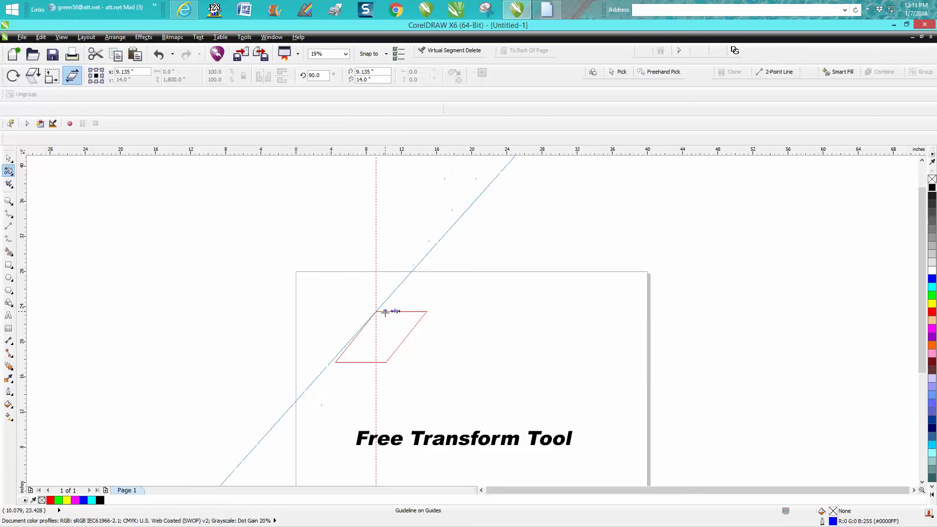
{"action": "left_click_drag", "start_coordinate": [410, 311], "coordinate": [415, 311]}
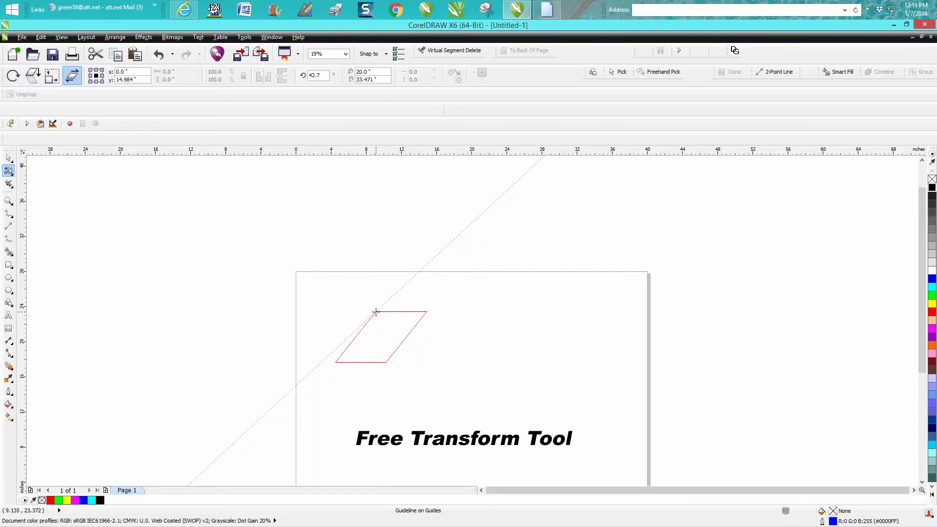
{"action": "left_click", "coordinate": [160, 54]}
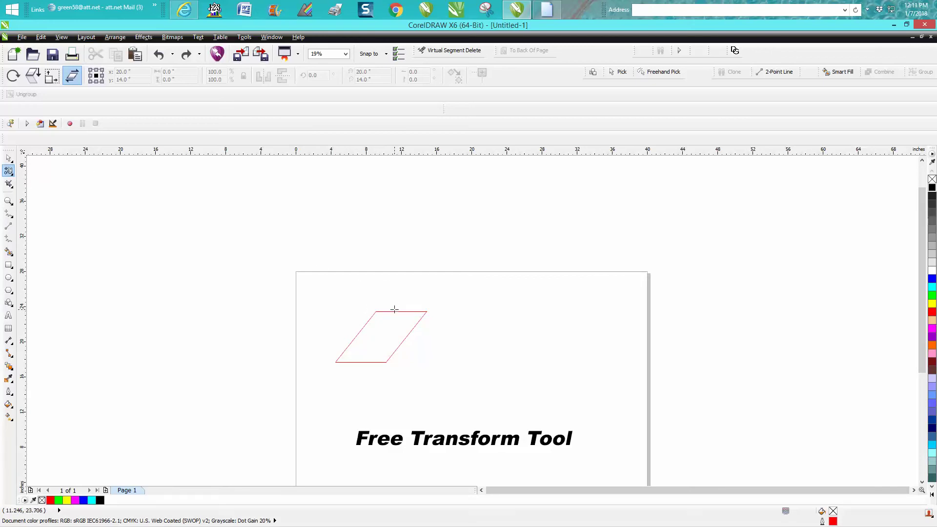
{"action": "left_click", "coordinate": [8, 158]}
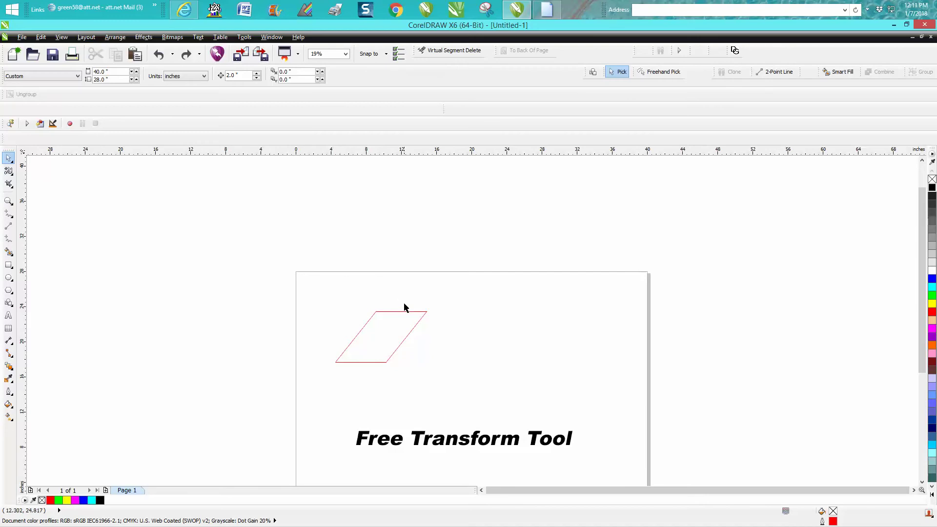
- Delete the stretched parallelogram and draw a fresh red-outlined square near the page top
{"action": "left_click", "coordinate": [401, 312]}
{"action": "left_click", "coordinate": [19, 170]}
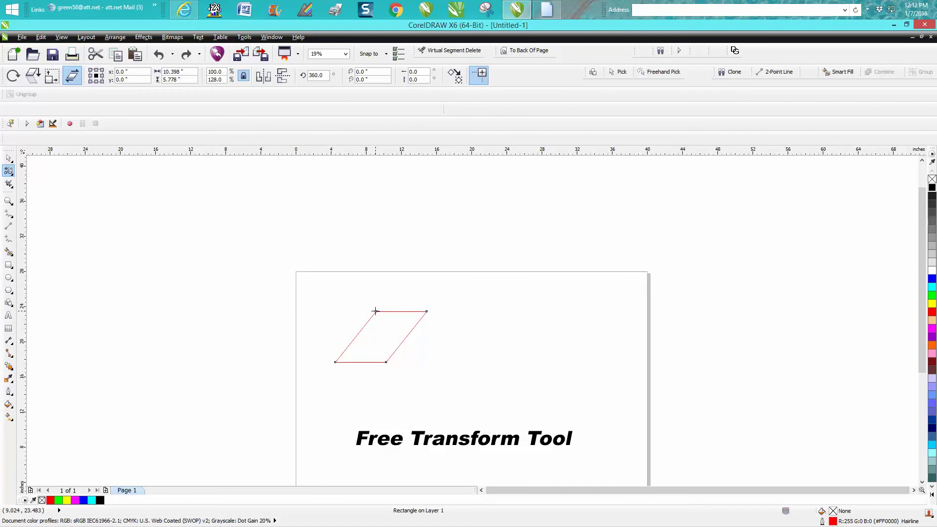
{"action": "left_click_drag", "start_coordinate": [376, 311], "coordinate": [349, 311]}
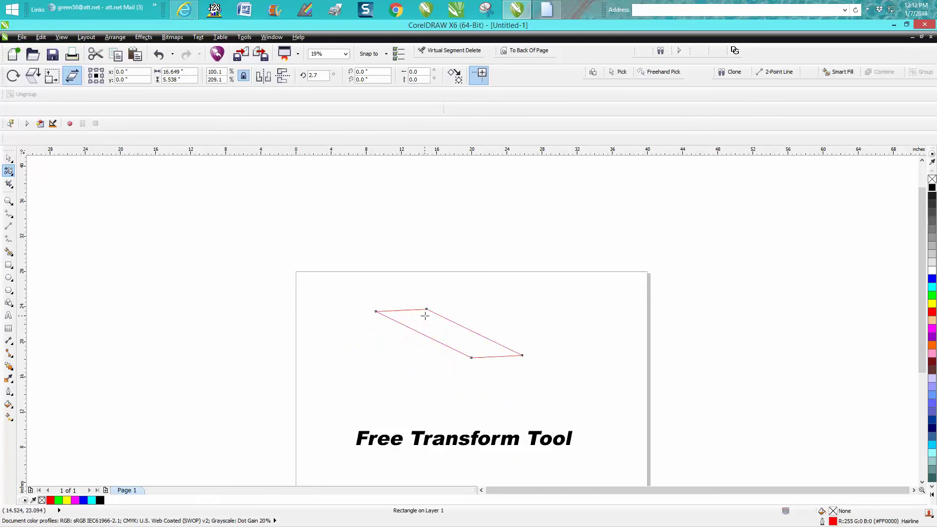
{"action": "key", "text": "Delete"}
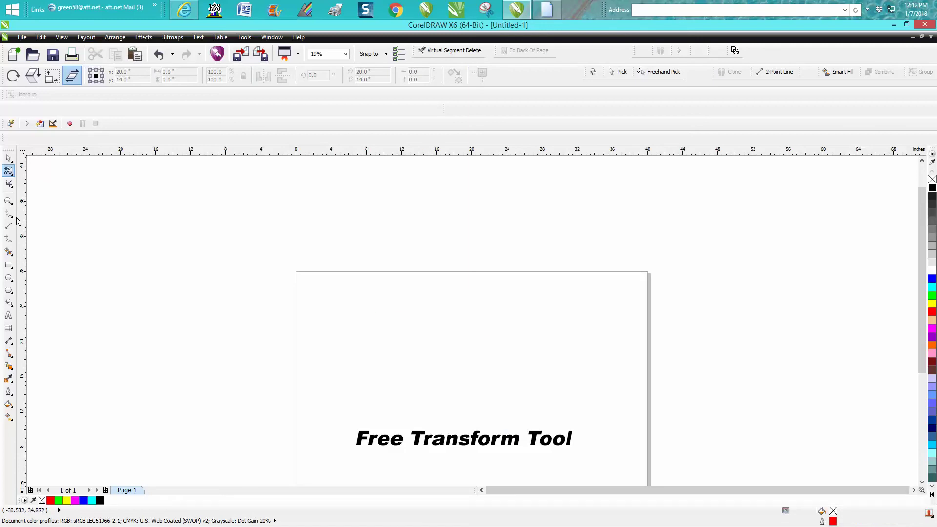
{"action": "left_click", "coordinate": [9, 264]}
{"action": "left_click_drag", "start_coordinate": [388, 310], "coordinate": [457, 362]}
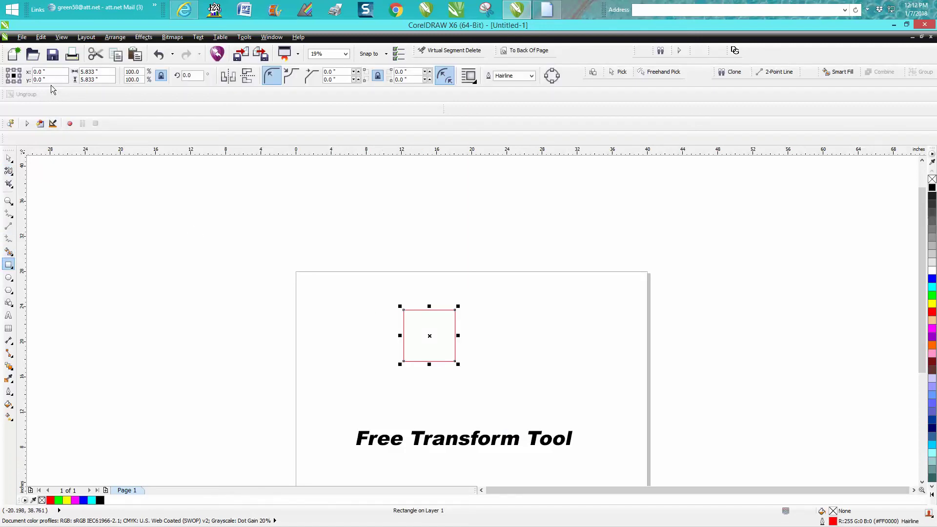
- With Apply to Duplicate on, create three skewed, rotated copies of the square
{"action": "left_click", "coordinate": [8, 171]}
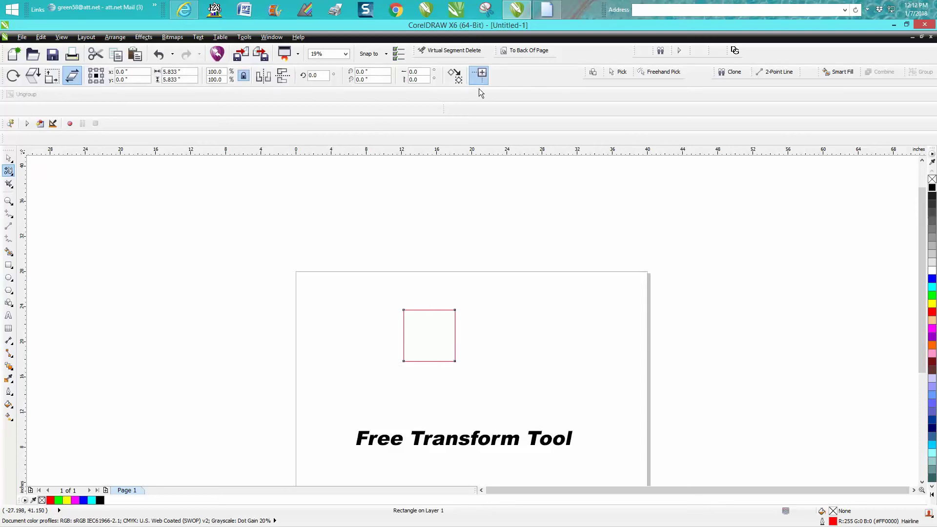
{"action": "left_click", "coordinate": [457, 78]}
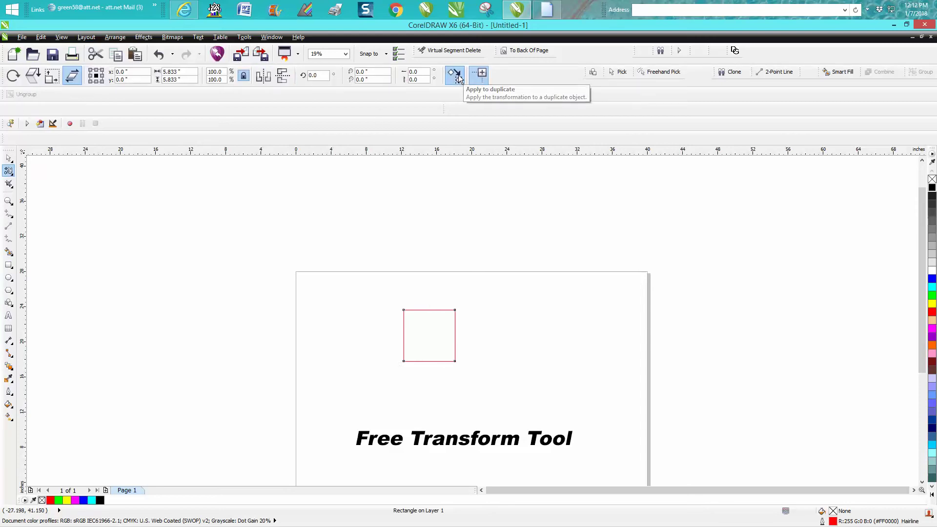
{"action": "left_click_drag", "start_coordinate": [411, 329], "coordinate": [511, 347]}
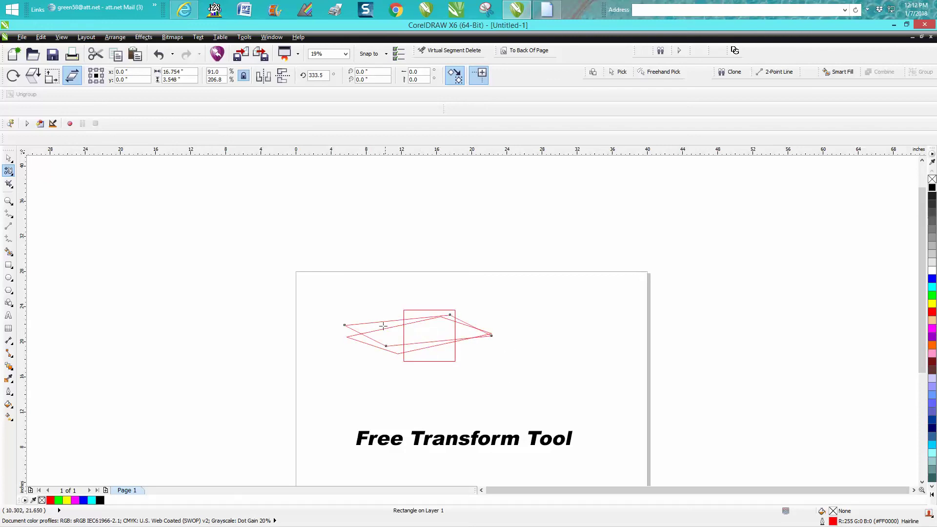
{"action": "left_click_drag", "start_coordinate": [383, 326], "coordinate": [337, 316]}
{"action": "left_click_drag", "start_coordinate": [456, 298], "coordinate": [624, 350]}
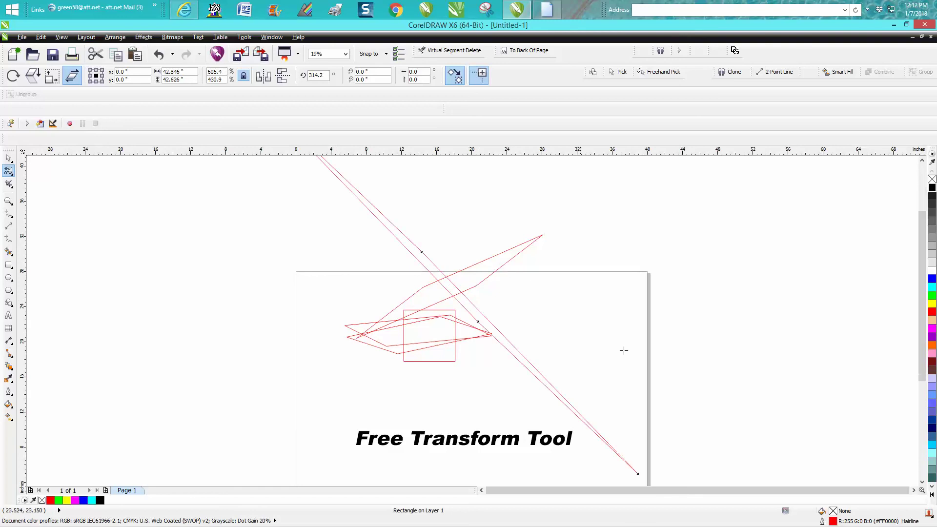
- Delete all shapes, the title text and the long diagonal lines from the page
{"action": "scroll", "coordinate": [613, 350], "scroll_direction": "down", "scroll_amount": 2}
{"action": "key", "text": "space"}
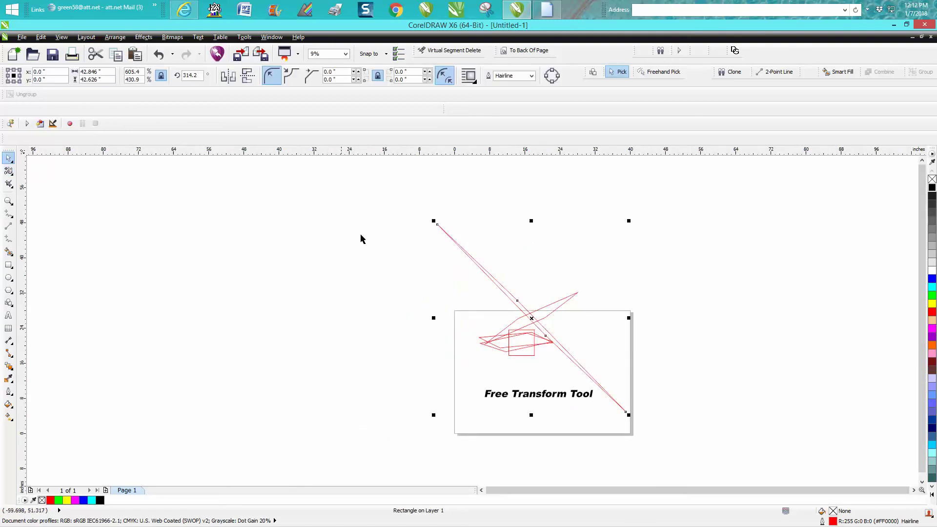
{"action": "mouse_move", "coordinate": [384, 209]}
{"action": "left_mouse_down"}
{"action": "mouse_move", "coordinate": [600, 376]}
{"action": "mouse_move", "coordinate": [649, 402]}
{"action": "left_mouse_up"}
{"action": "key", "text": "Delete"}
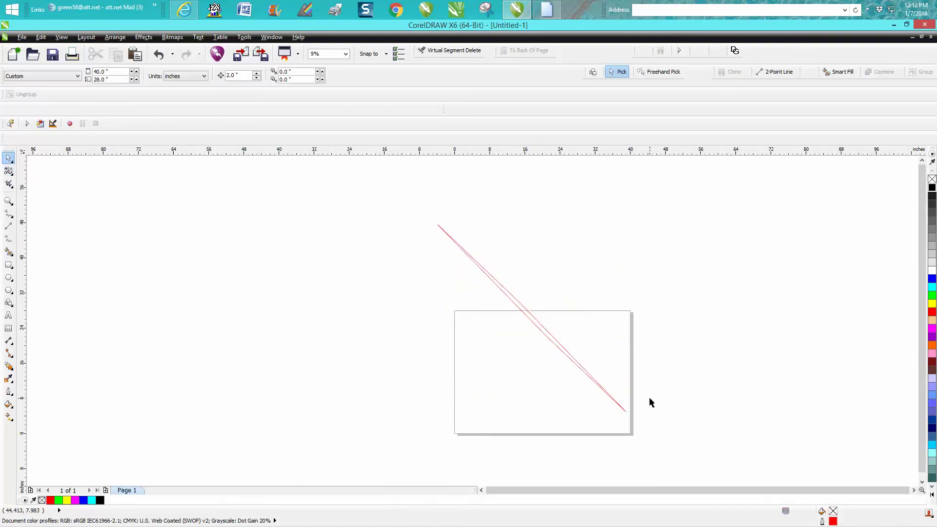
{"action": "left_click", "coordinate": [597, 383]}
{"action": "key", "text": "Delete"}
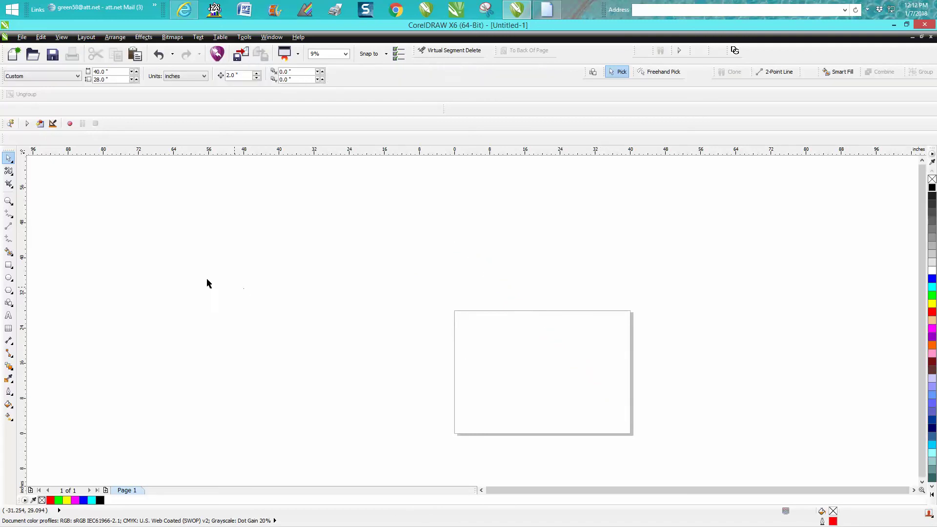
- Draw a square and scale out a larger copy using Free Scale mode
{"action": "left_click", "coordinate": [9, 264]}
{"action": "left_click_drag", "start_coordinate": [504, 345], "coordinate": [543, 383]}
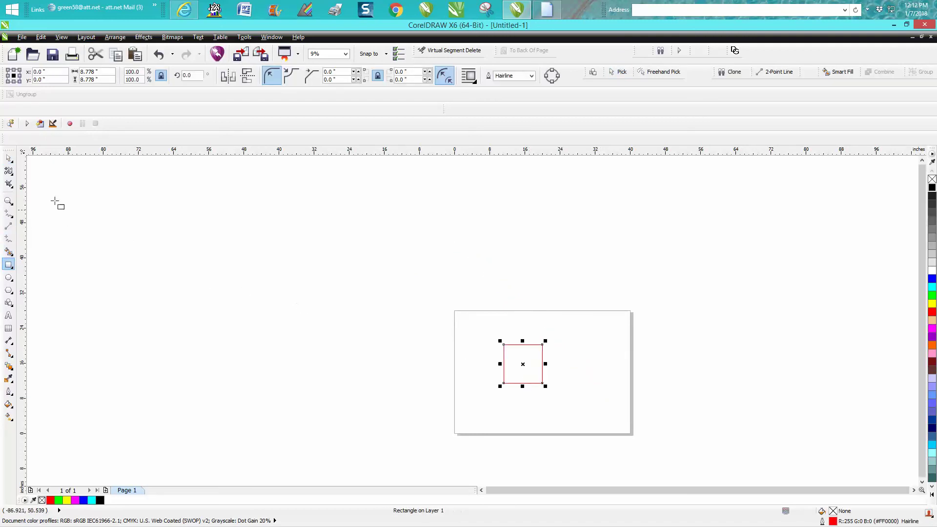
{"action": "left_click", "coordinate": [8, 170]}
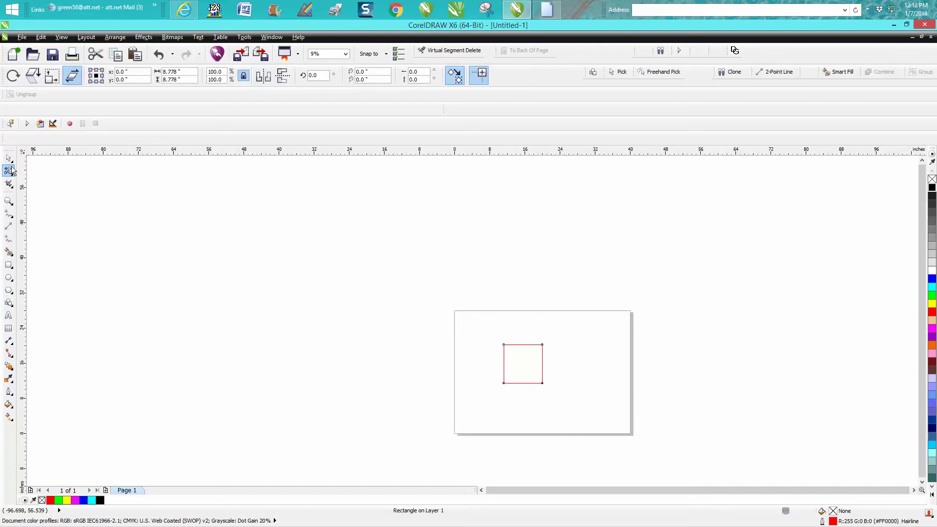
{"action": "left_click", "coordinate": [52, 76]}
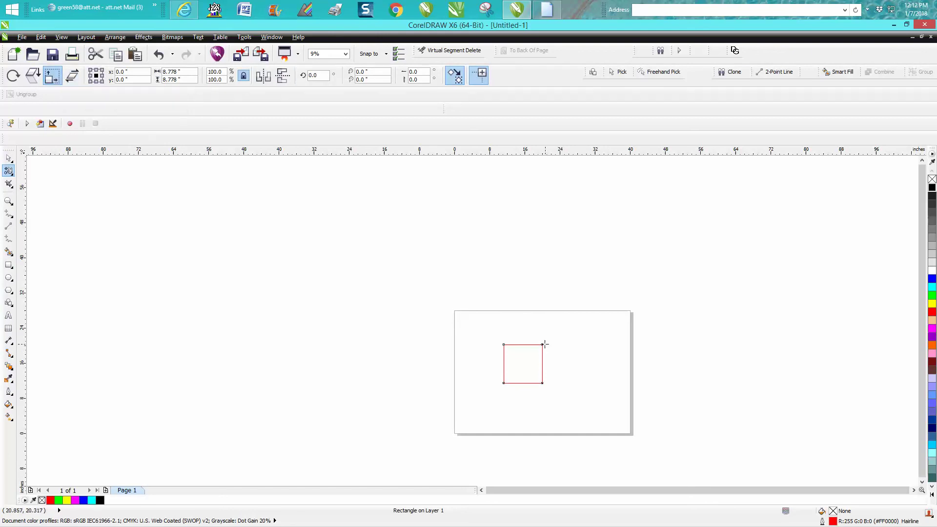
{"action": "left_click_drag", "start_coordinate": [543, 344], "coordinate": [546, 342]}
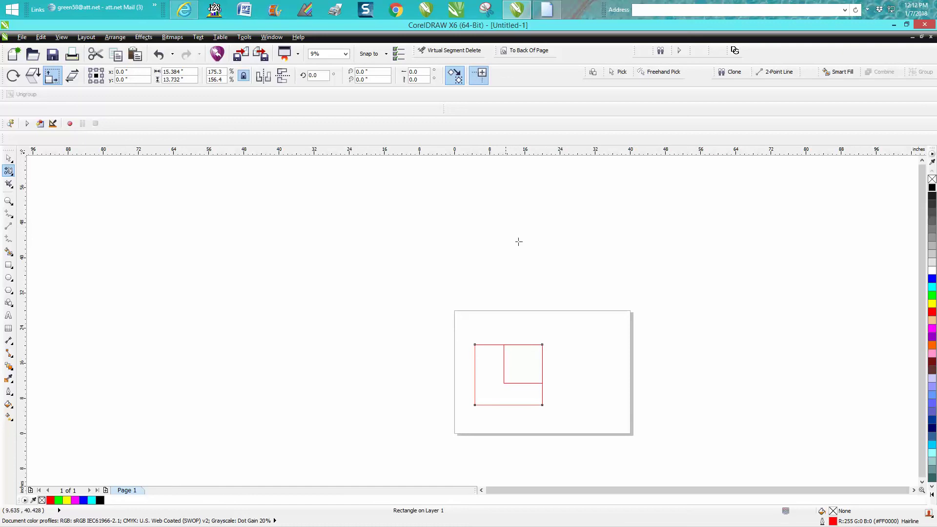
- Turn off Apply to Duplicate and delete the larger rectangle copy
{"action": "left_click", "coordinate": [455, 77]}
{"action": "left_click", "coordinate": [9, 158]}
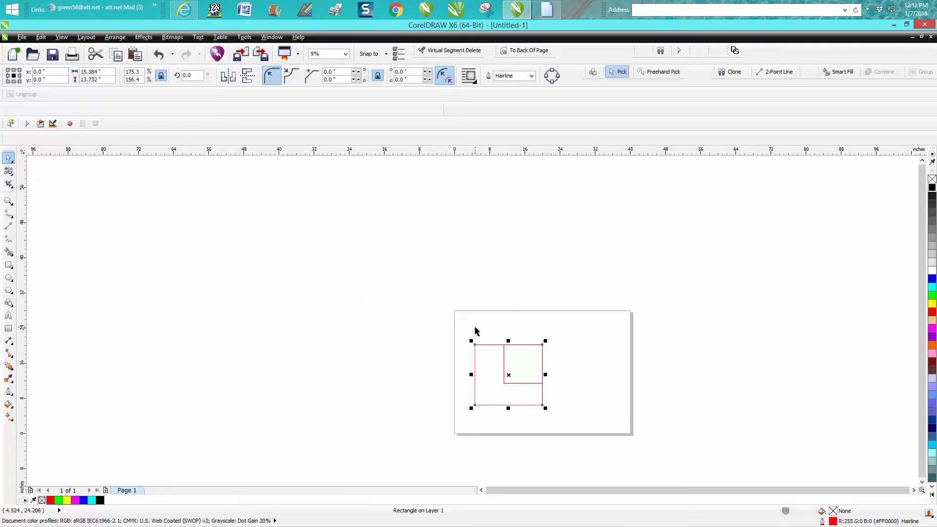
{"action": "key", "text": "Delete"}
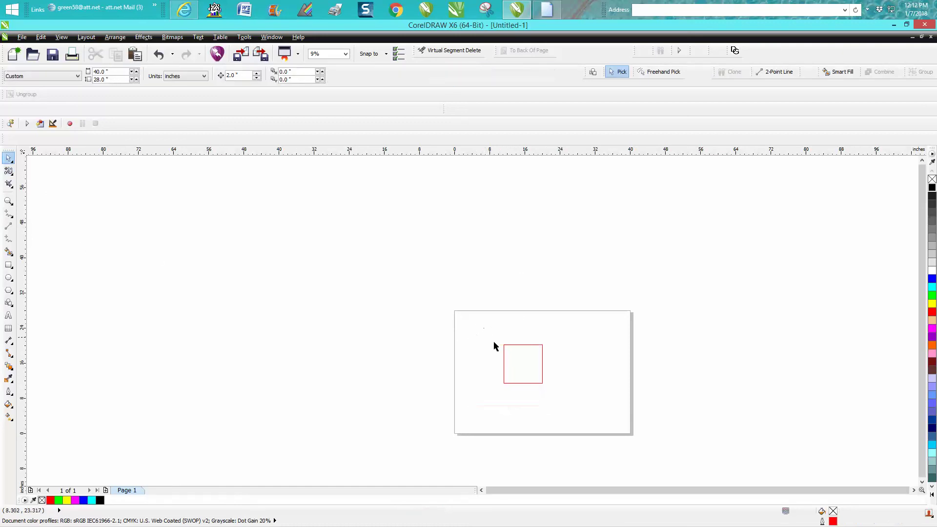
- Set Free Transform to Free Rotation mode and zoom in on the square
{"action": "left_click", "coordinate": [17, 171]}
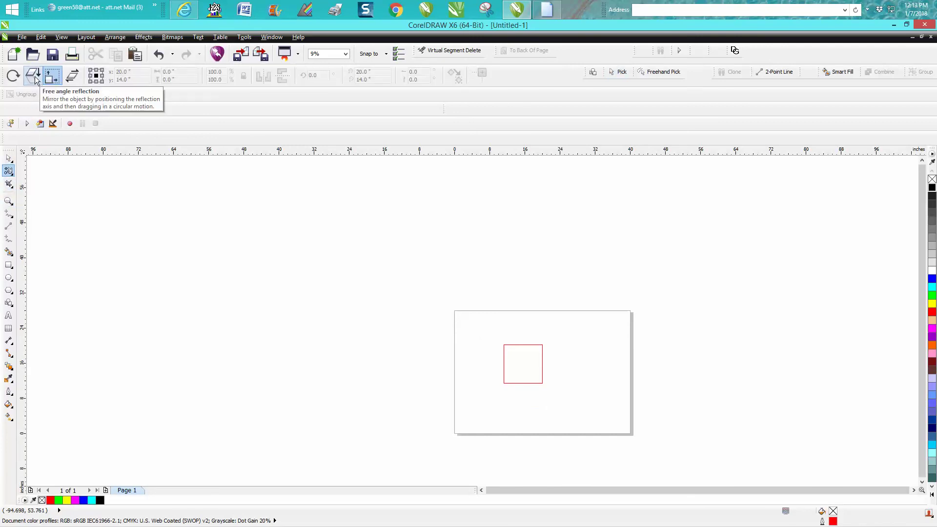
{"action": "left_click", "coordinate": [14, 76]}
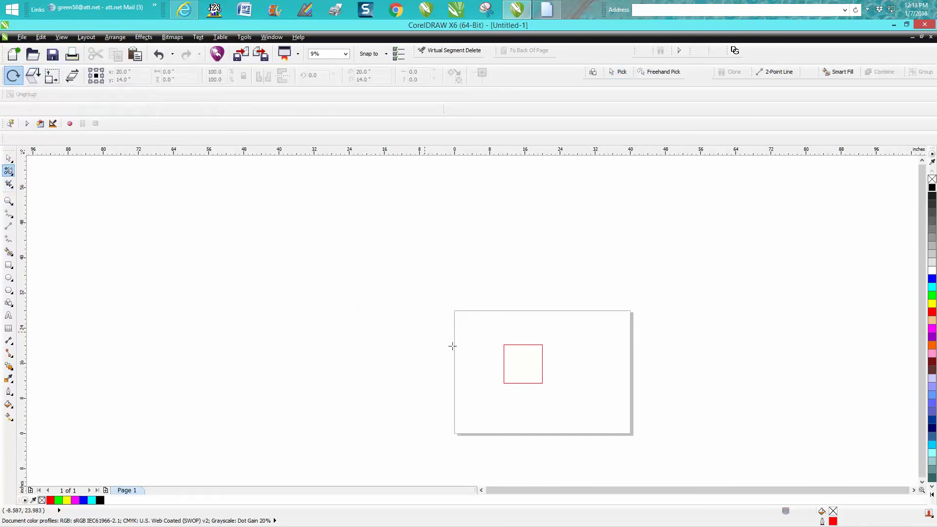
{"action": "left_click", "coordinate": [8, 200]}
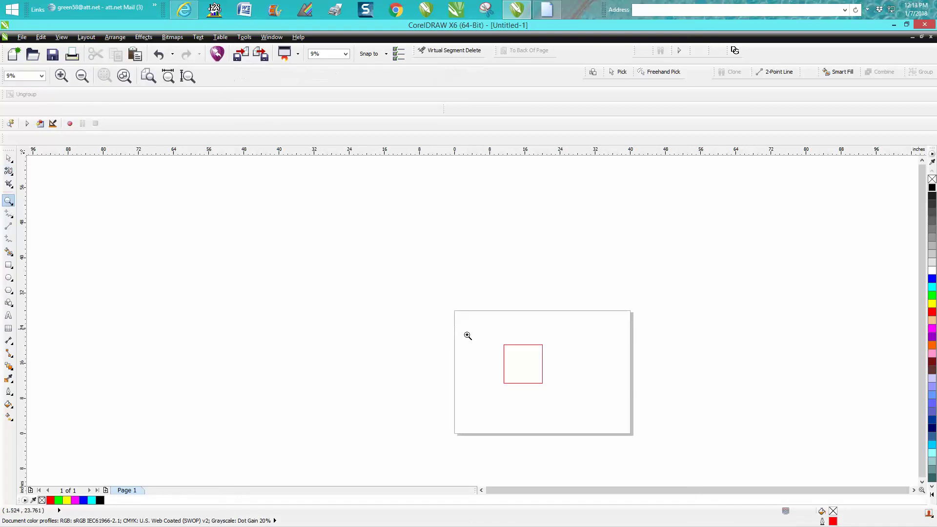
{"action": "left_click_drag", "start_coordinate": [468, 333], "coordinate": [566, 394]}
- Select the red square and return to the Free Transform tool
{"action": "left_click", "coordinate": [9, 170]}
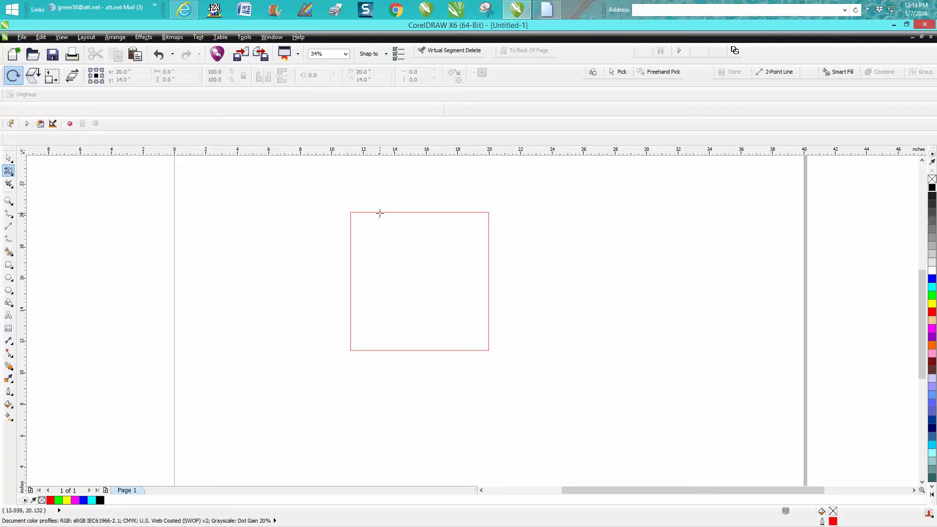
{"action": "key", "text": "space"}
{"action": "left_click", "coordinate": [372, 214]}
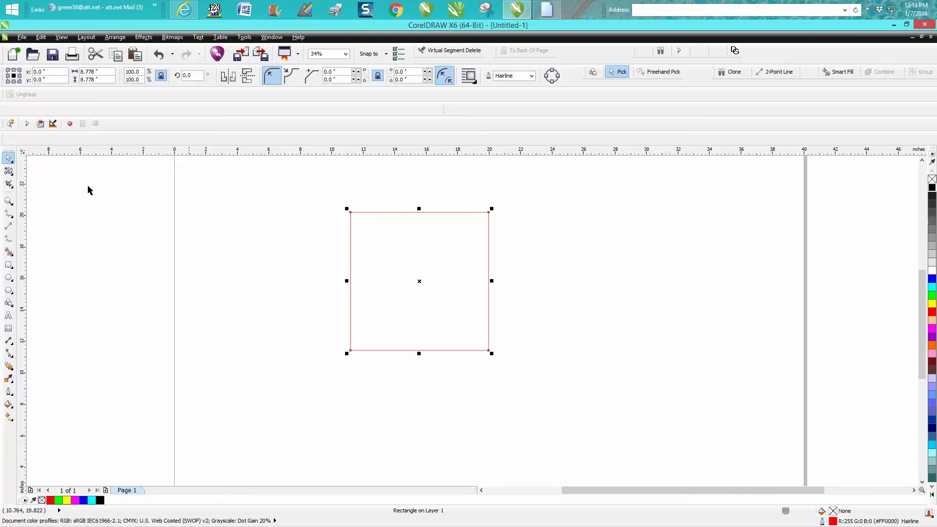
{"action": "left_click", "coordinate": [9, 169]}
- Free-rotate the square around its corner to about 173.5°
{"action": "mouse_move", "coordinate": [374, 255]}
{"action": "left_mouse_down"}
{"action": "mouse_move", "coordinate": [381, 235]}
{"action": "mouse_move", "coordinate": [368, 231]}
{"action": "mouse_move", "coordinate": [369, 251]}
{"action": "mouse_move", "coordinate": [379, 254]}
{"action": "left_mouse_up"}
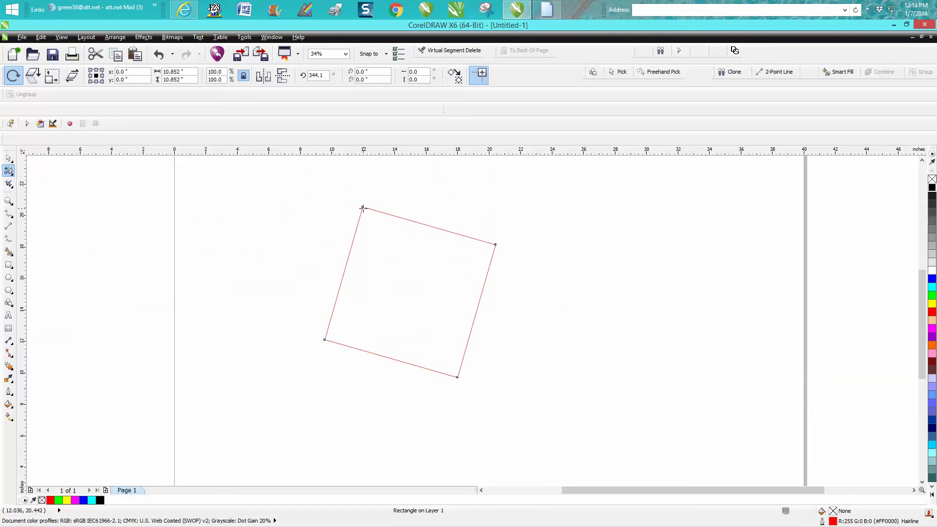
{"action": "left_click_drag", "start_coordinate": [363, 206], "coordinate": [405, 340]}
{"action": "left_click", "coordinate": [458, 77]}
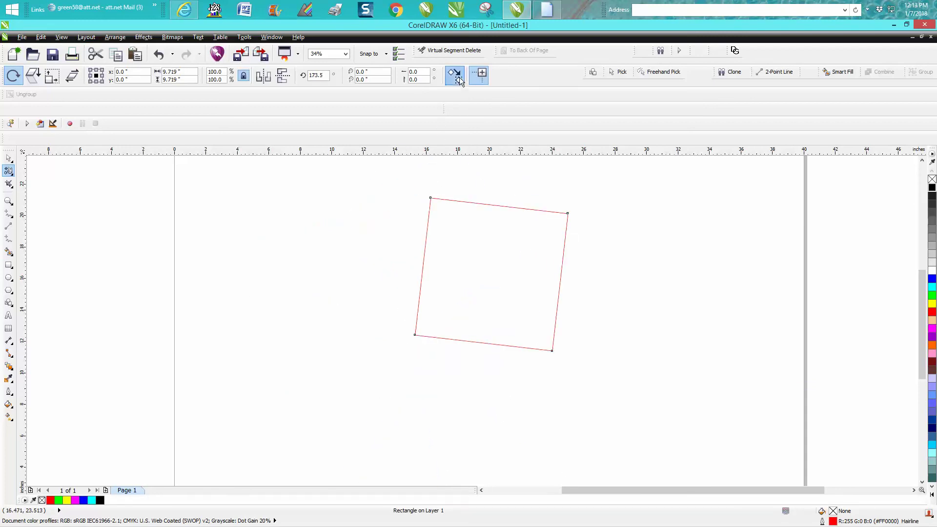
- Create two rotated copies of the square, one lower-left and one overlapping its right
{"action": "mouse_move", "coordinate": [414, 336]}
{"action": "left_mouse_down"}
{"action": "mouse_move", "coordinate": [397, 328]}
{"action": "mouse_move", "coordinate": [404, 346]}
{"action": "left_mouse_up"}
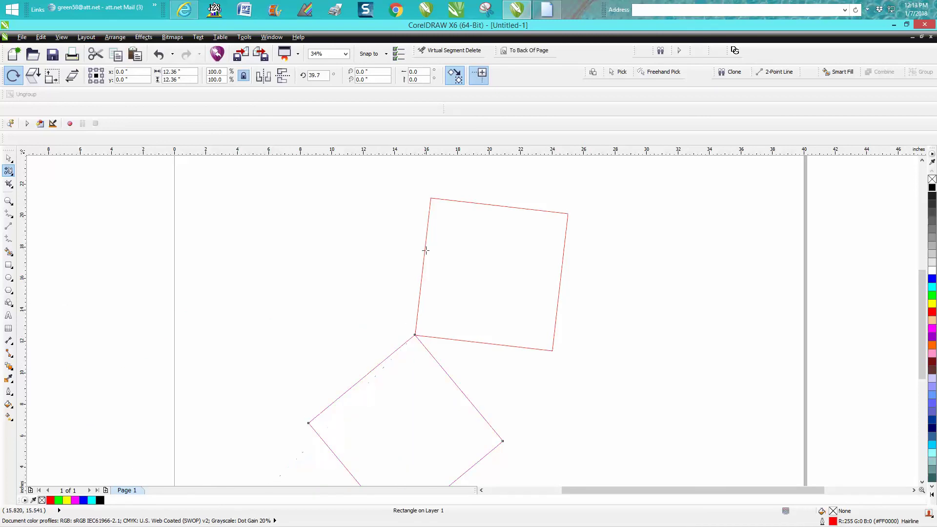
{"action": "left_click_drag", "start_coordinate": [432, 199], "coordinate": [405, 207]}
{"action": "scroll", "coordinate": [408, 230], "scroll_direction": "down", "scroll_amount": 2}
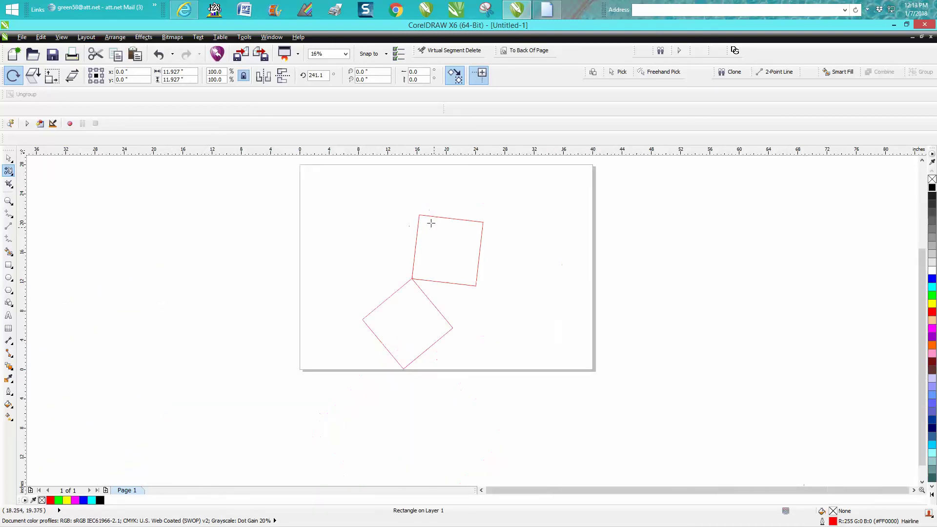
{"action": "left_click_drag", "start_coordinate": [421, 215], "coordinate": [413, 251]}
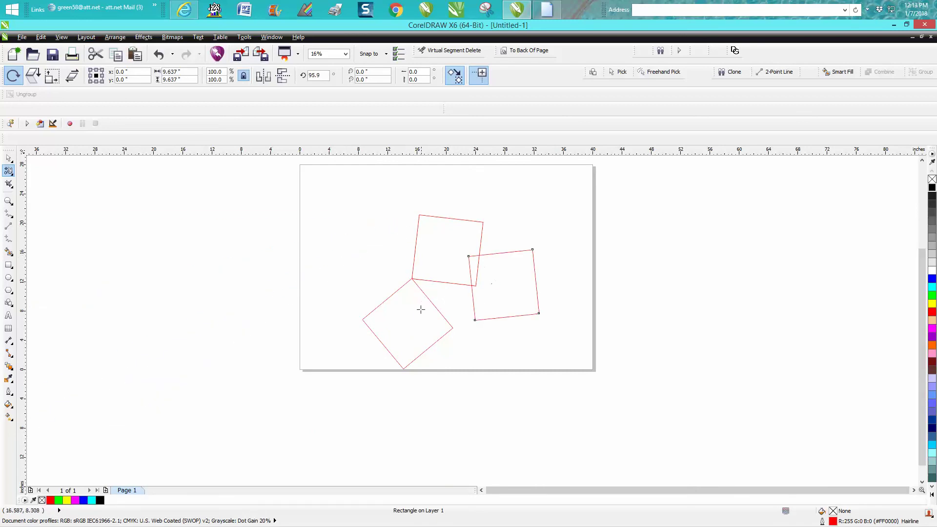
- Zoom in on the three tilted squares
{"action": "left_click", "coordinate": [8, 201]}
{"action": "left_click_drag", "start_coordinate": [335, 198], "coordinate": [564, 369]}
{"action": "left_click", "coordinate": [8, 171]}
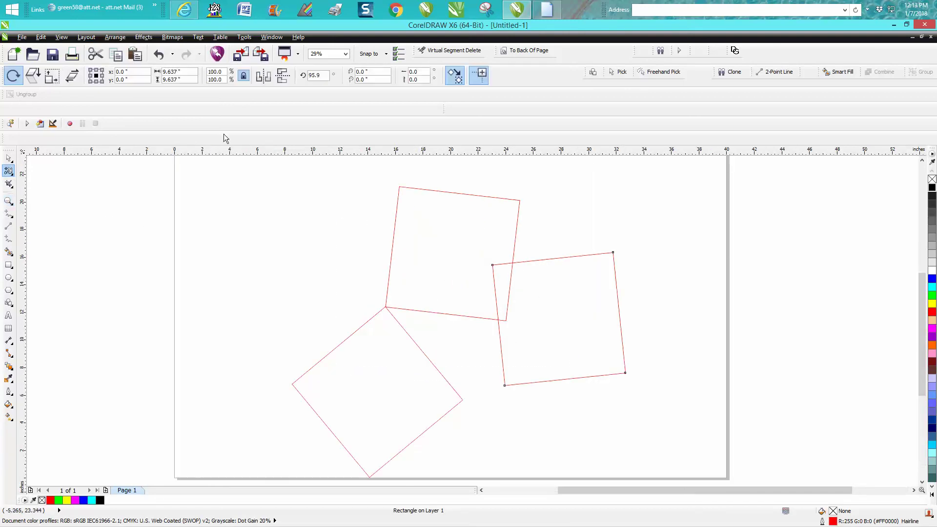